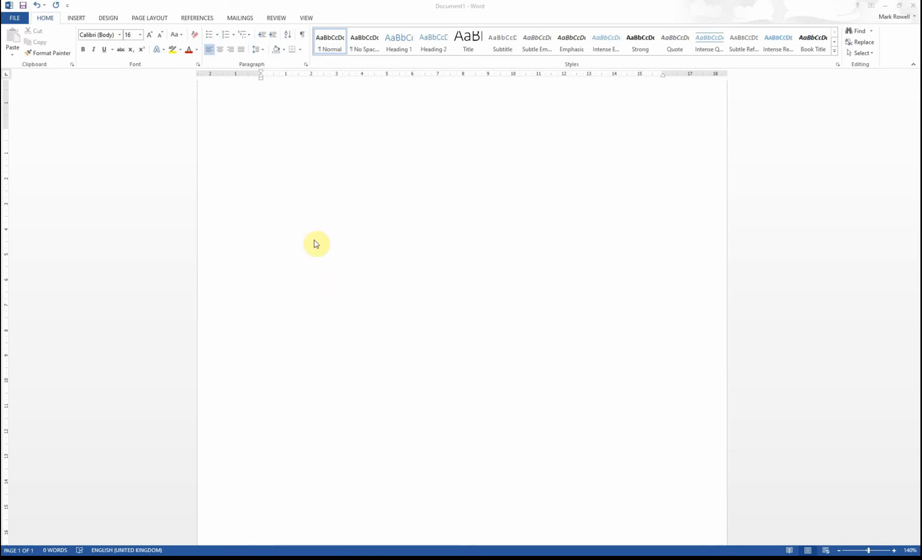
Insert a table with six columns and six rows in the blank document
click(294, 173)
click(77, 18)
click(77, 38)
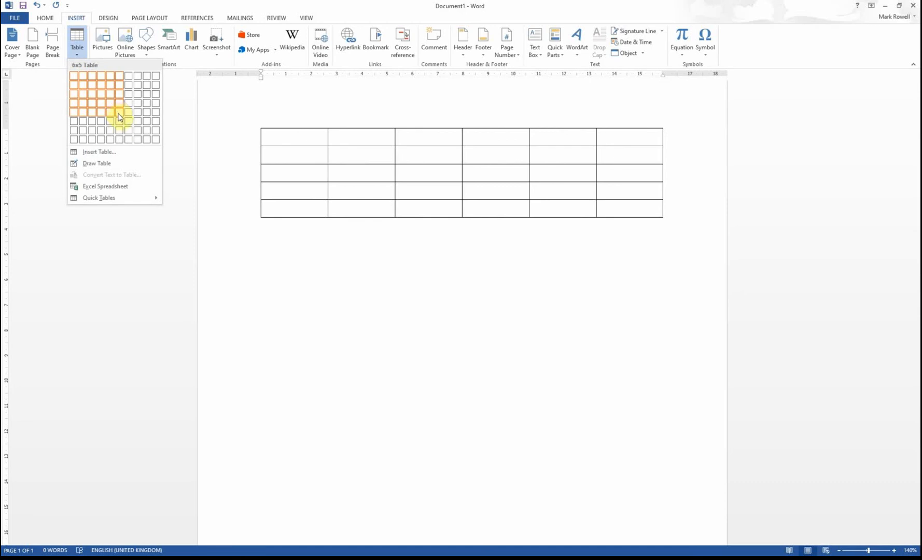
click(120, 123)
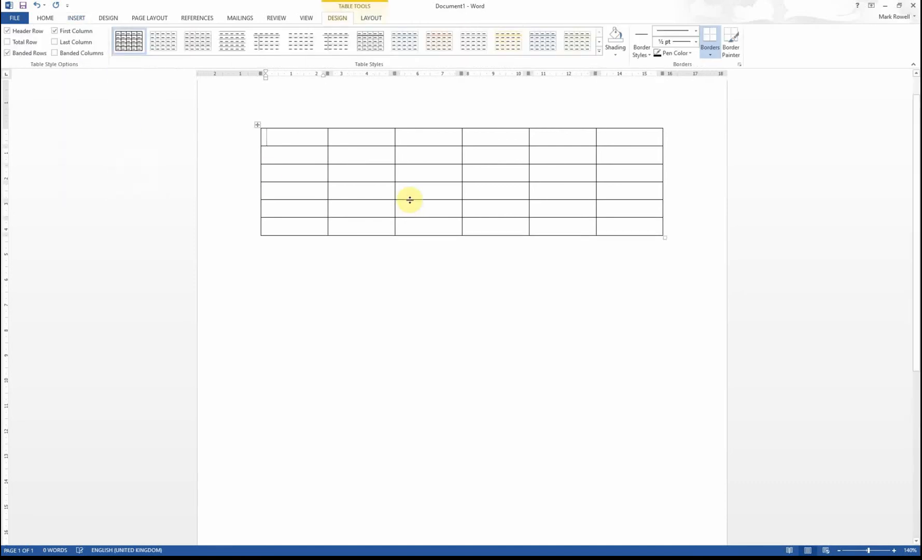
Reduce the font size of the whole table to 12
mouse_move(286, 142)
mouse_down()
mouse_move(594, 208)
mouse_move(629, 228)
mouse_up()
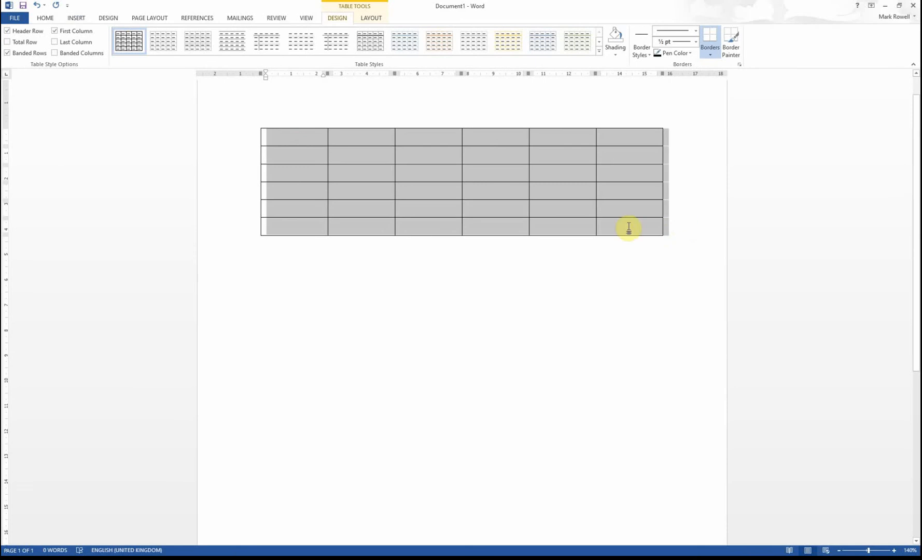
click(44, 17)
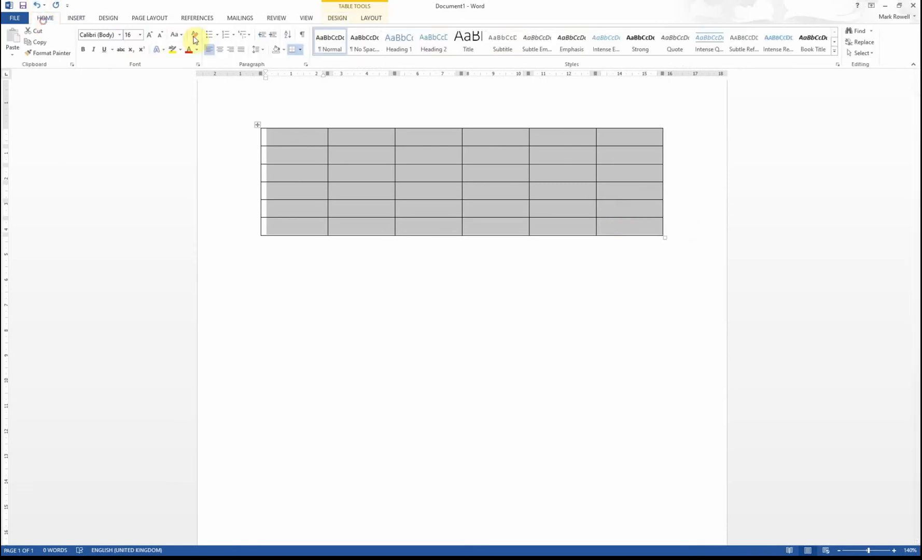
click(164, 36)
click(163, 37)
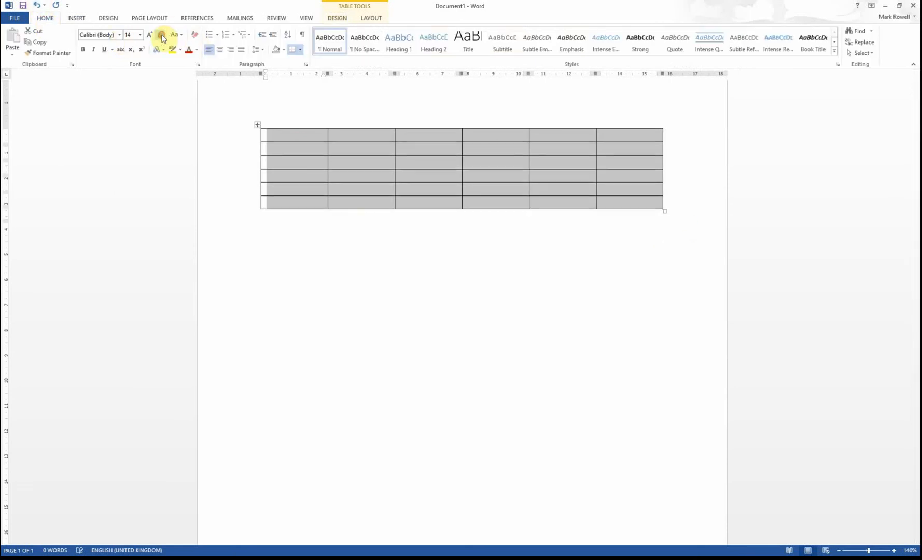
Enter the heading "Temperature" with "(oC)" on a second line in the table's first cell
click(290, 137)
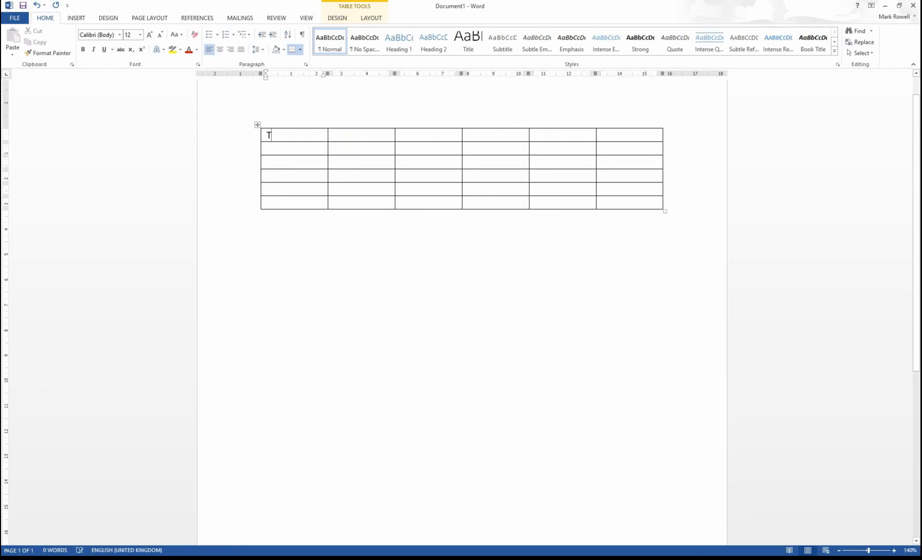
text(Temp)
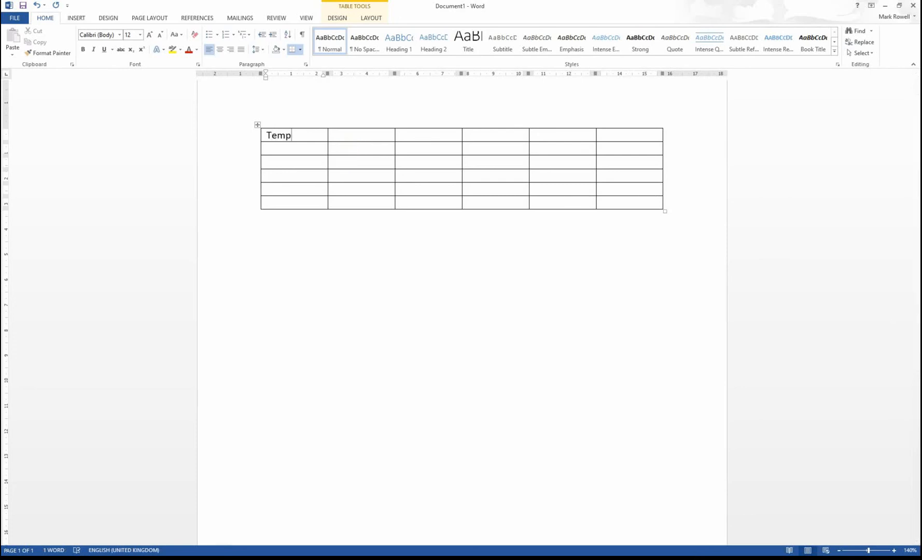
text(erature)
key(Return)
text(()
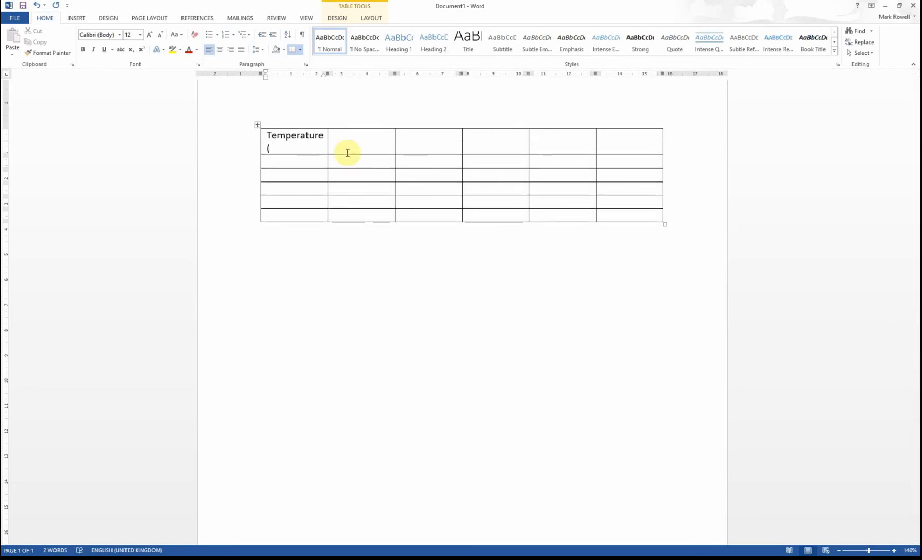
text(oC))
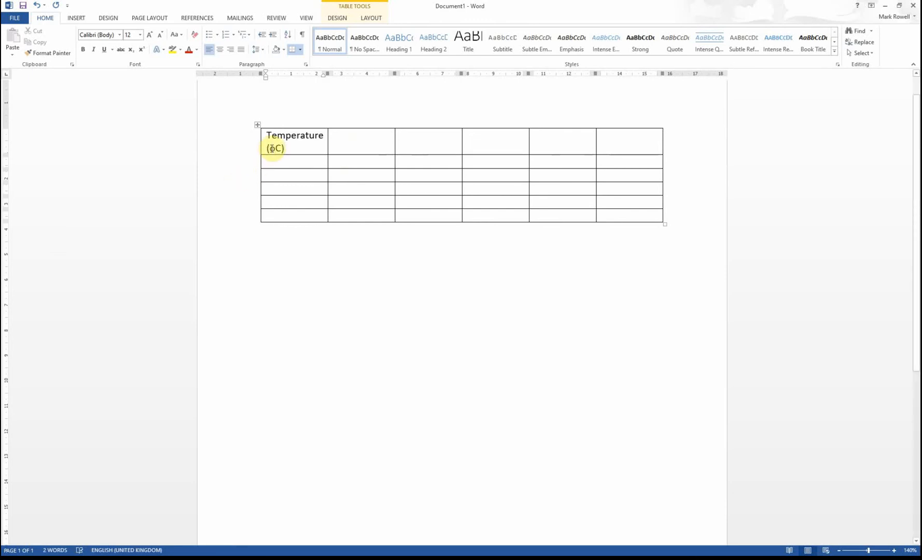
Format the "o" in the "(oC)" unit as superscript
drag(268, 149, 275, 149)
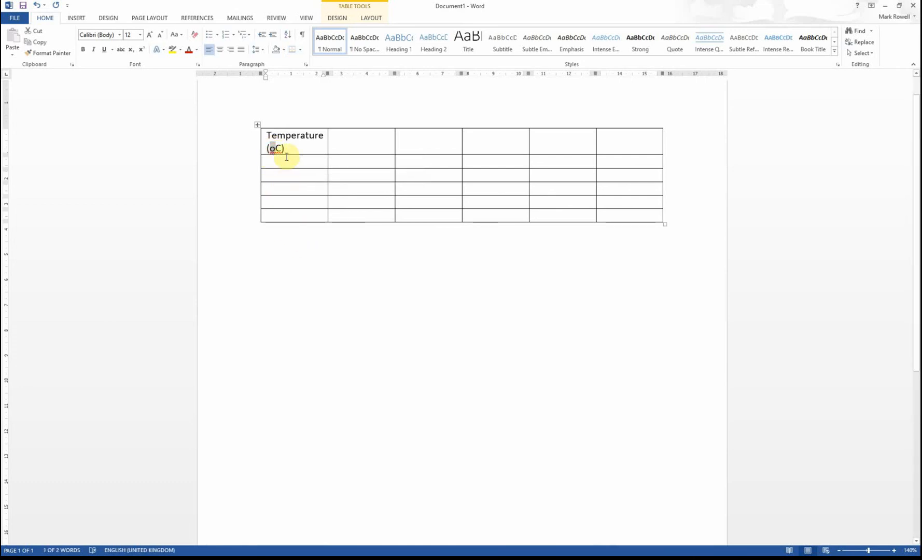
click(199, 65)
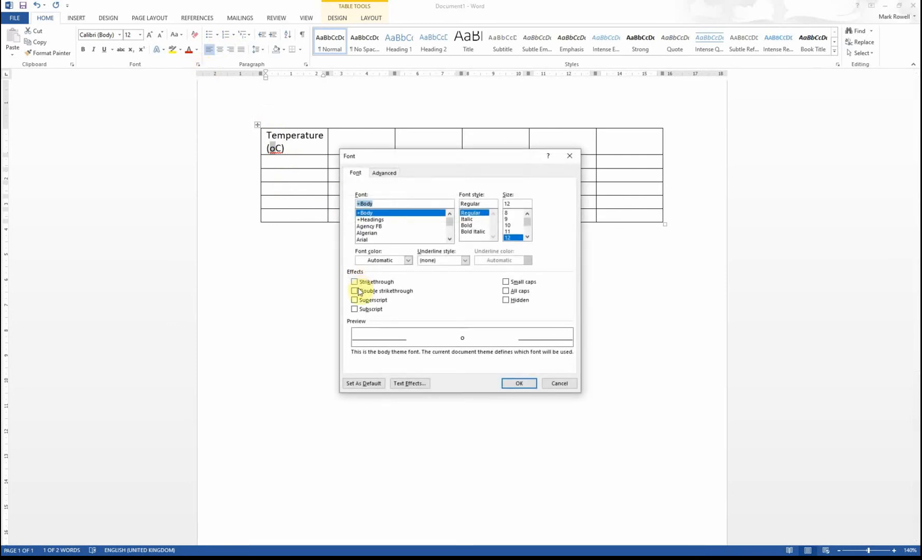
click(570, 384)
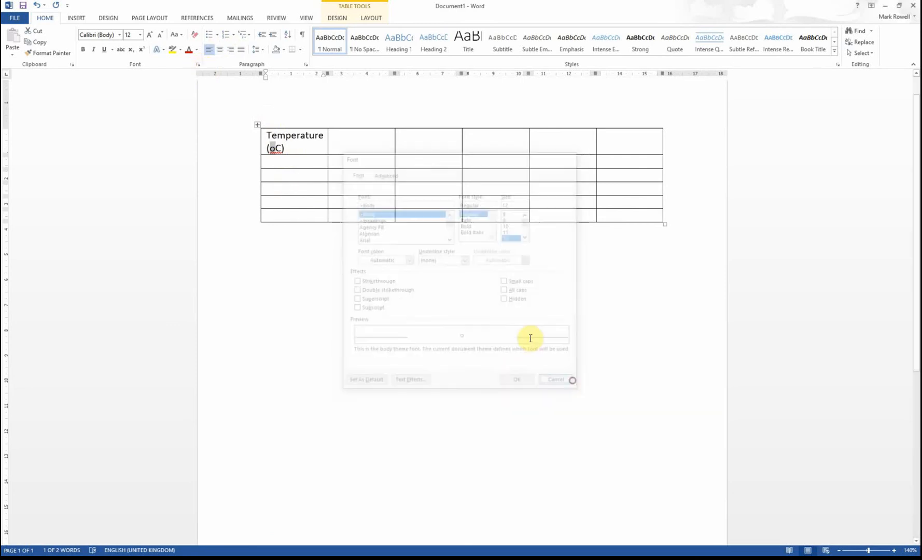
click(140, 51)
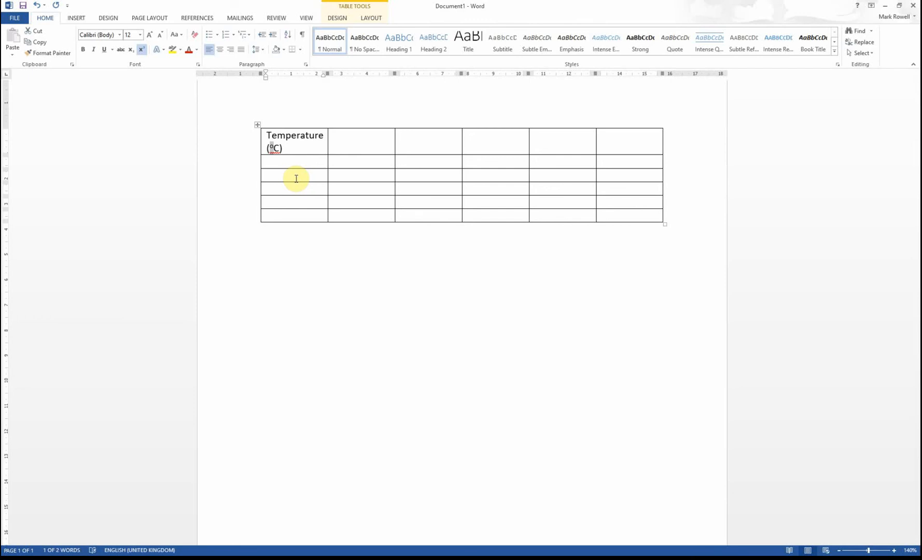
key(ctrl+equal)
key(ctrl+shift+equal)
Centre the unit line "(oC)" within the first heading cell
click(287, 149)
drag(287, 149, 264, 148)
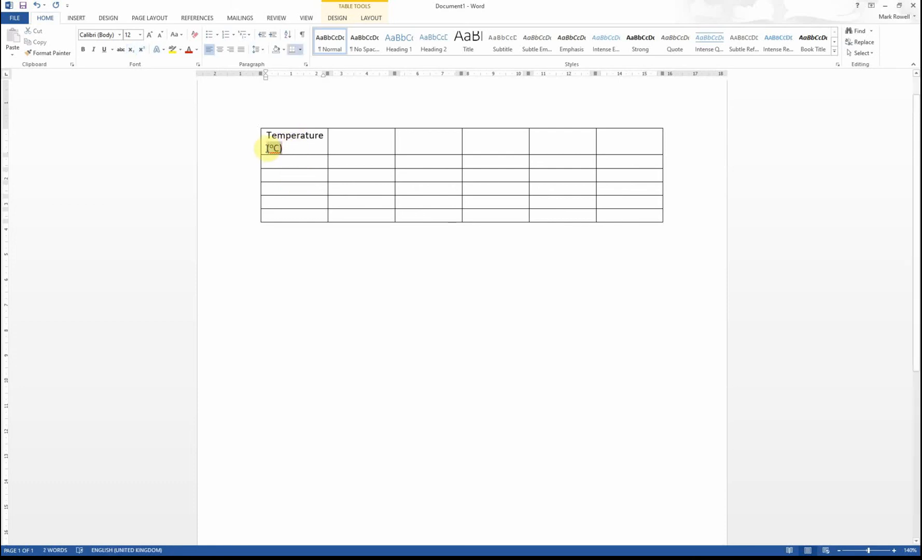
click(219, 51)
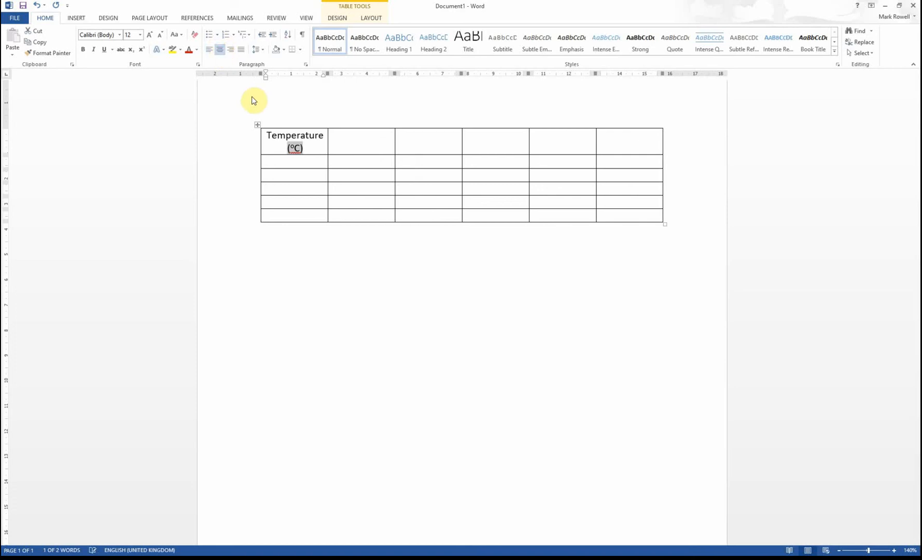
Number the second row's cells 1, 2, 3, 4 and 5, starting in the second column
click(361, 143)
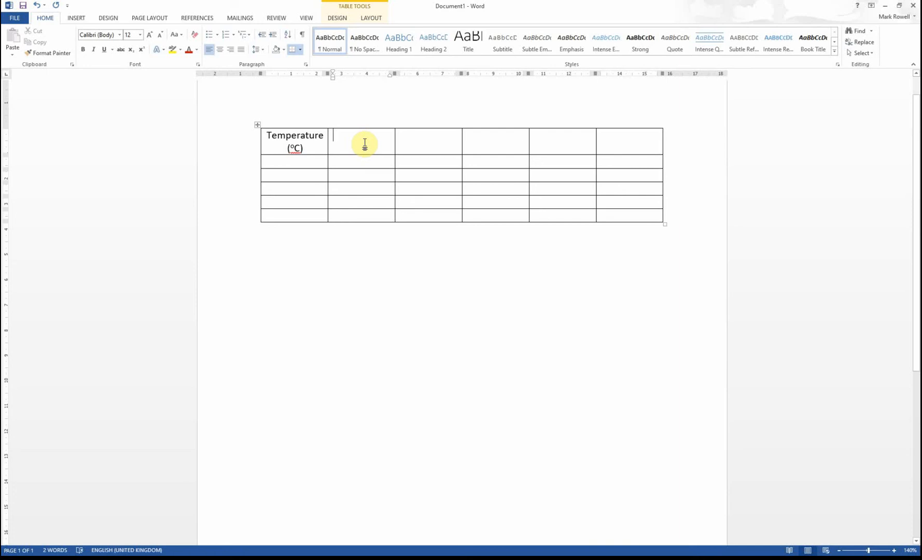
click(380, 166)
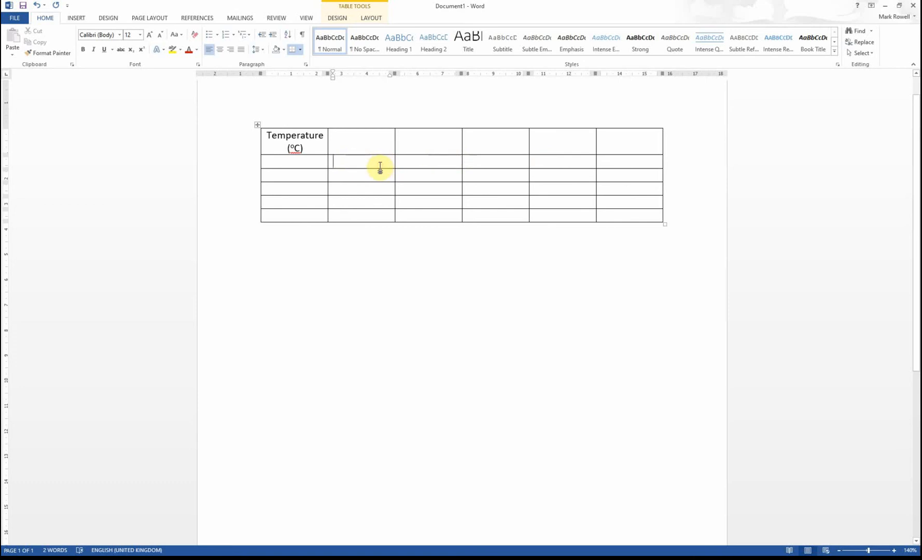
text(1)
key(Tab)
text(2)
key(Tab)
text(3)
key(Tab)
text(4	5)
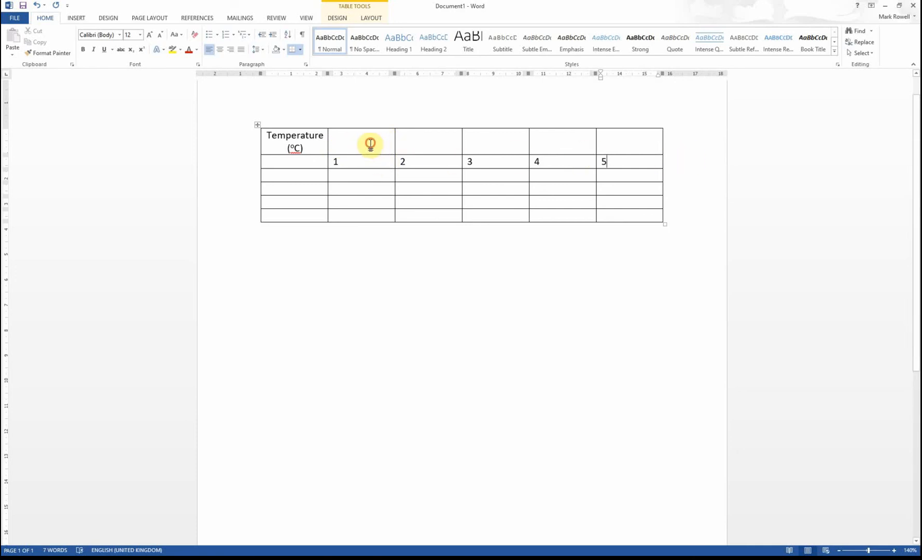
Merge the five empty header cells above the numbers 1 to 5 into one cell
drag(368, 144, 615, 144)
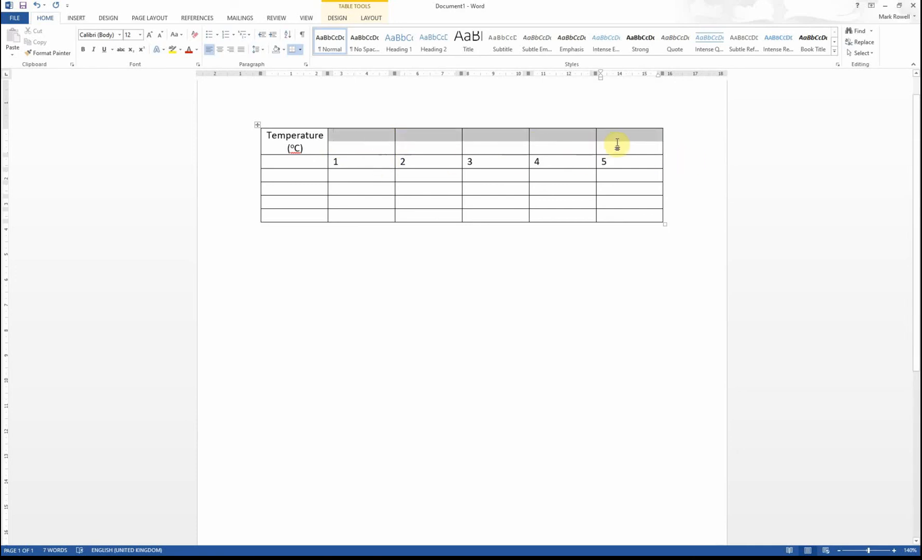
right_click(475, 139)
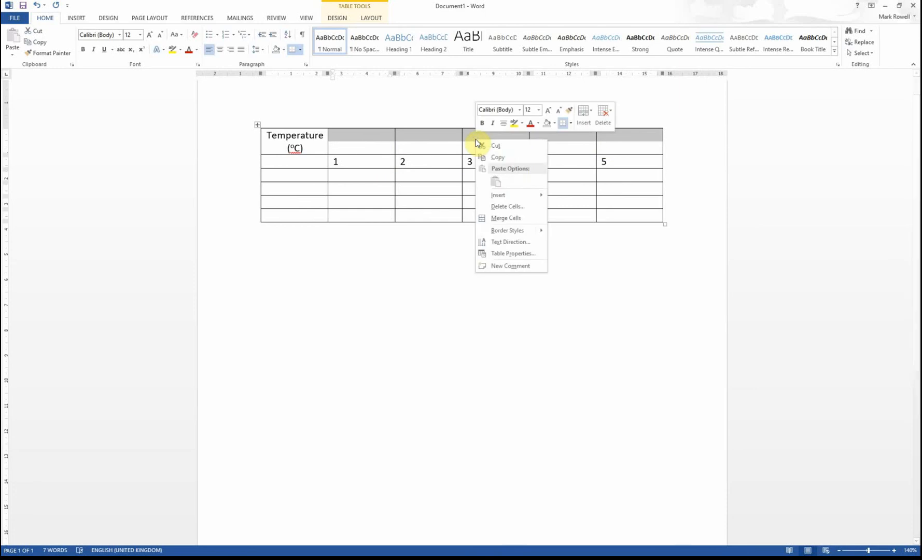
click(495, 220)
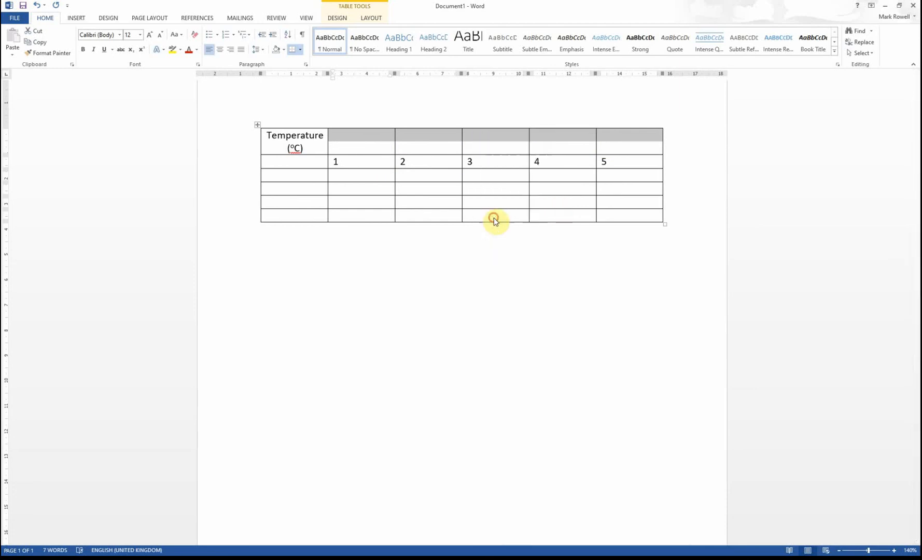
Widen the column numbered 3 to about 4 cm by moving its borders into columns 2 and 4
click(340, 18)
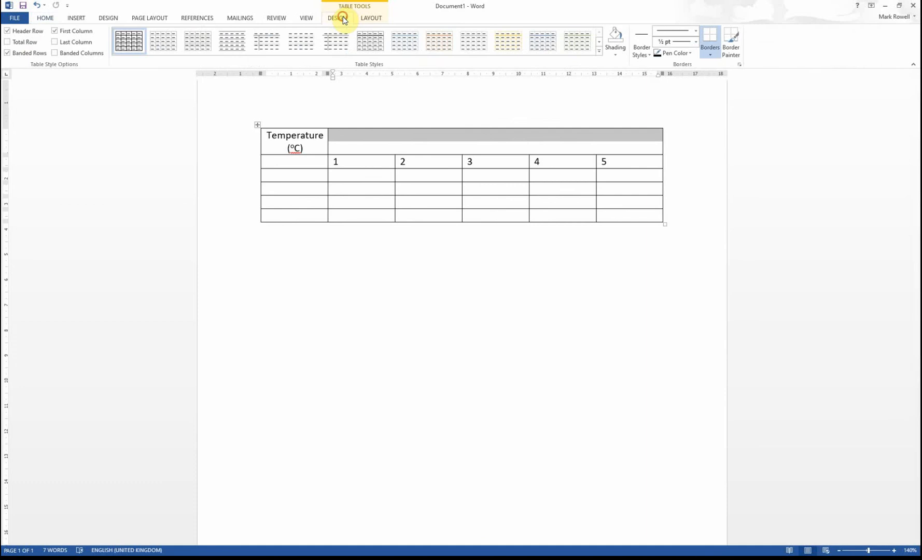
click(367, 18)
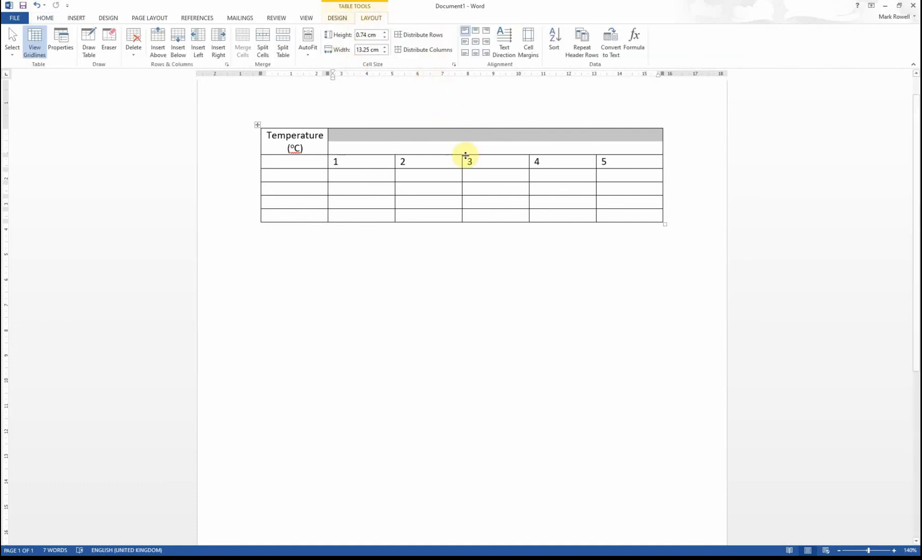
click(427, 186)
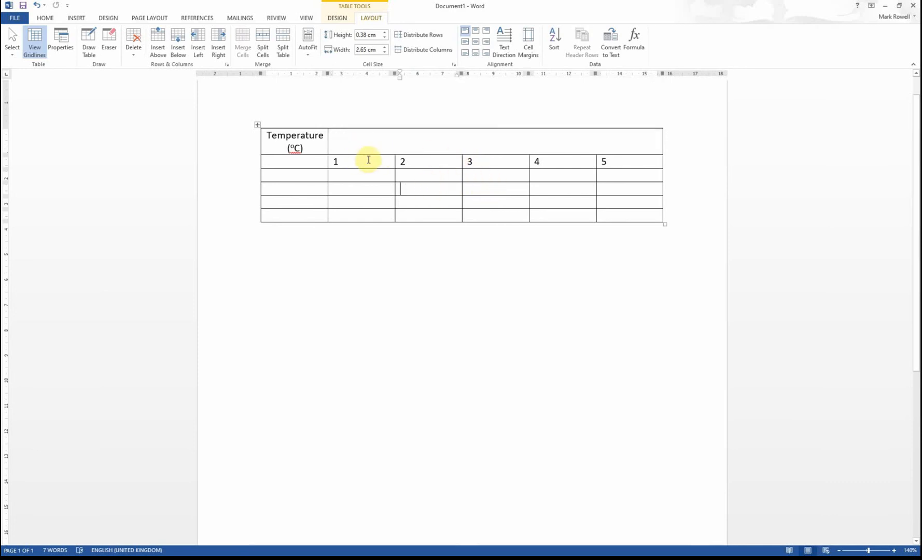
click(532, 174)
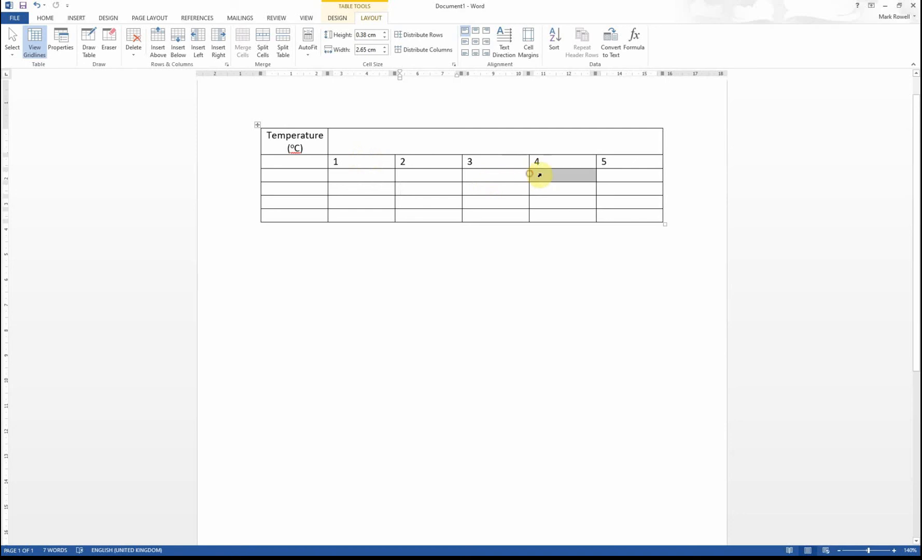
click(522, 175)
drag(528, 176, 551, 175)
drag(460, 175, 450, 175)
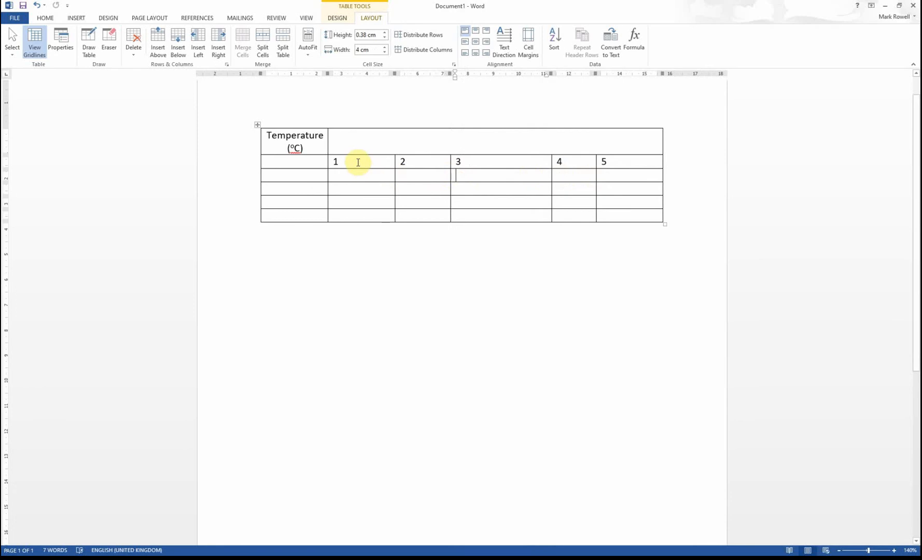
Distribute the columns numbered 1 to 5 evenly across rows two to six
drag(357, 162, 608, 210)
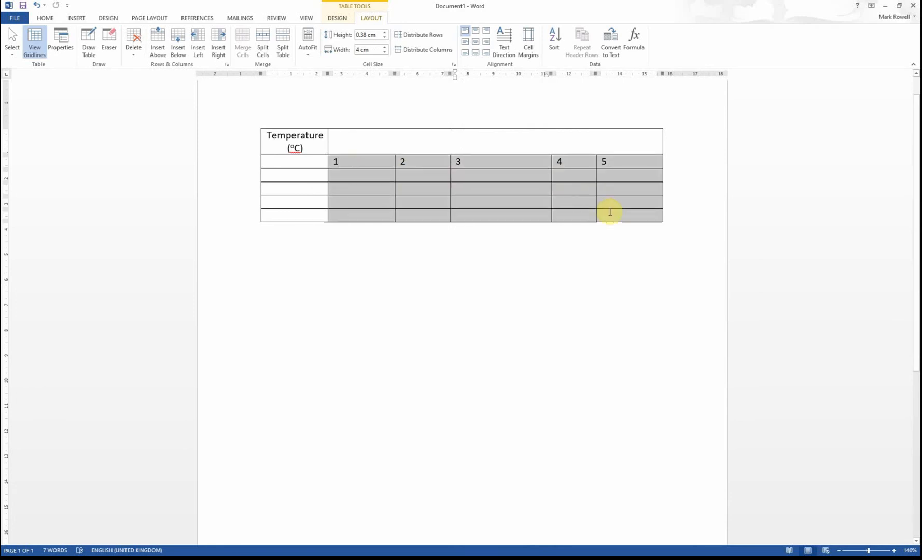
click(418, 49)
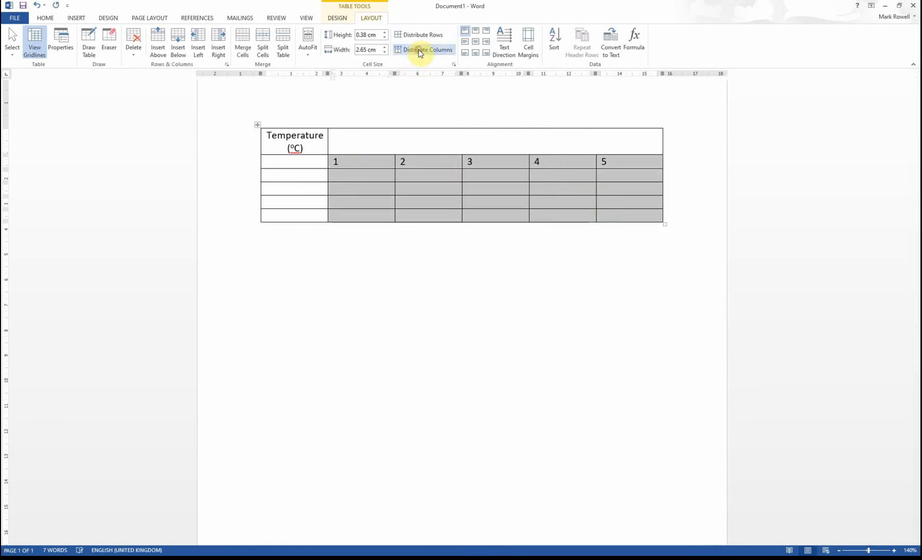
Enter "Volume of CO2" in the merged header cell with the 2 as subscript
click(454, 144)
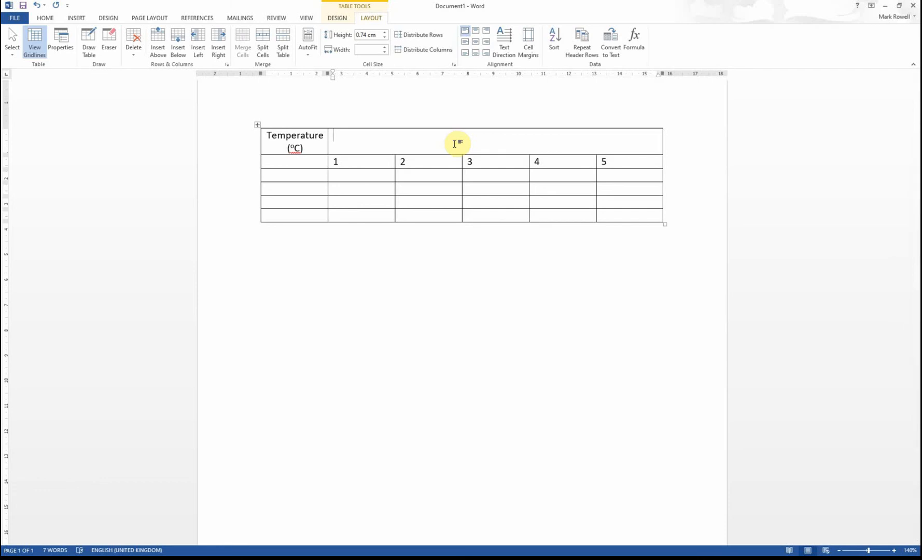
text(Volume o)
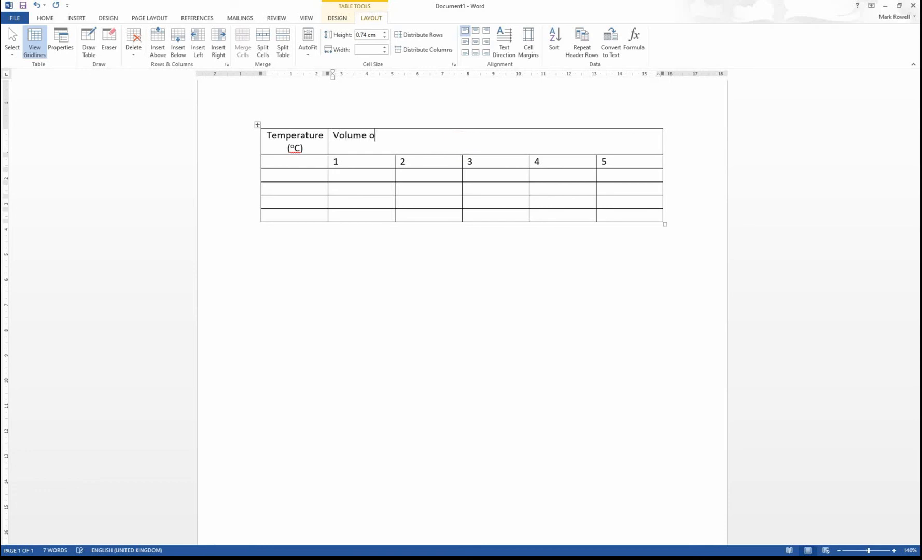
text(f)
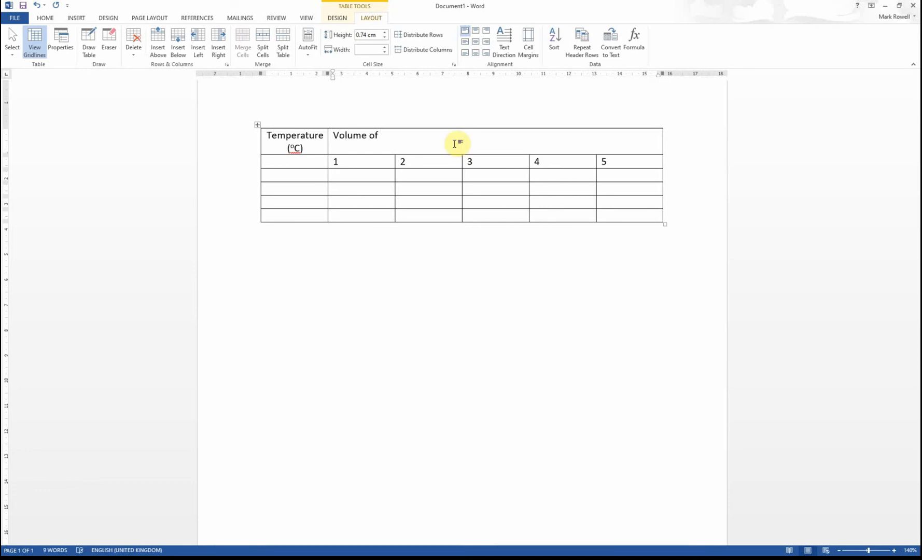
text( CO2)
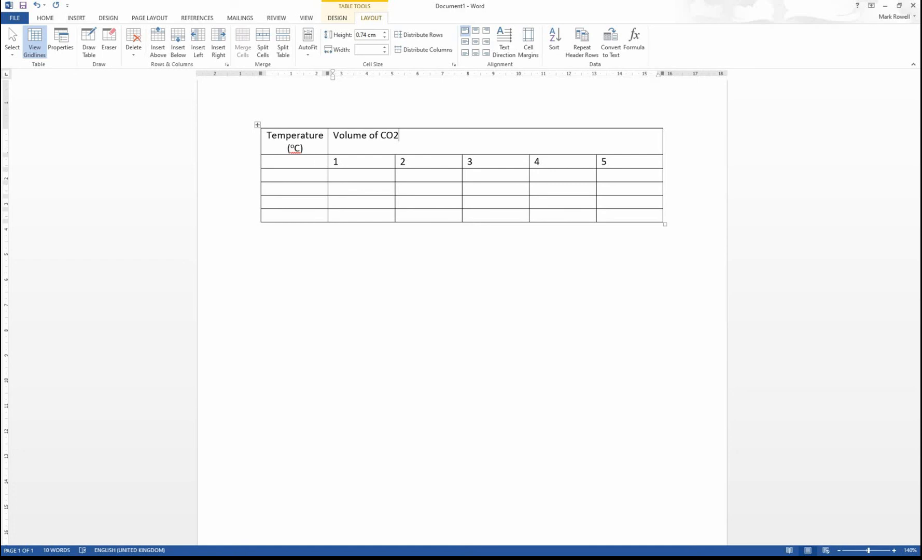
key(BackSpace)
key(BackSpace)
key(BackSpace)
text(CO)
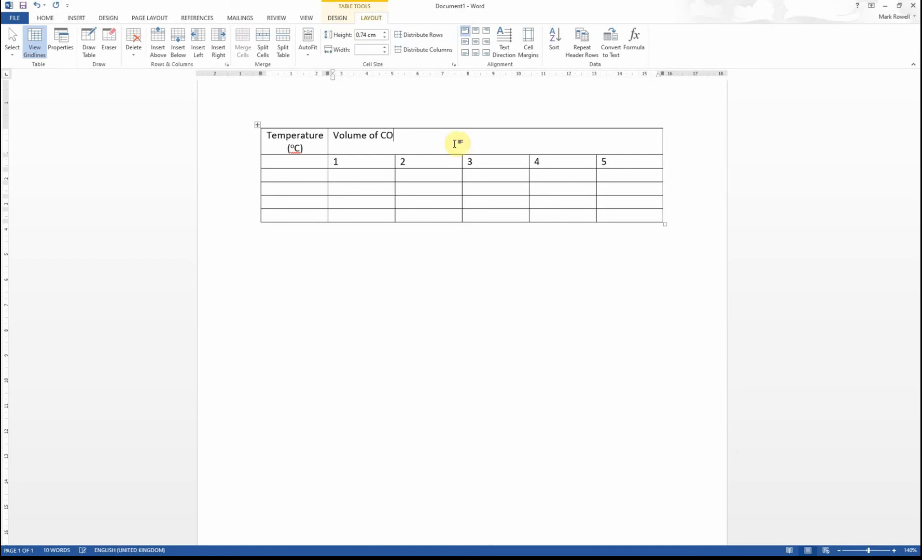
text(2)
key(ctrl+equal)
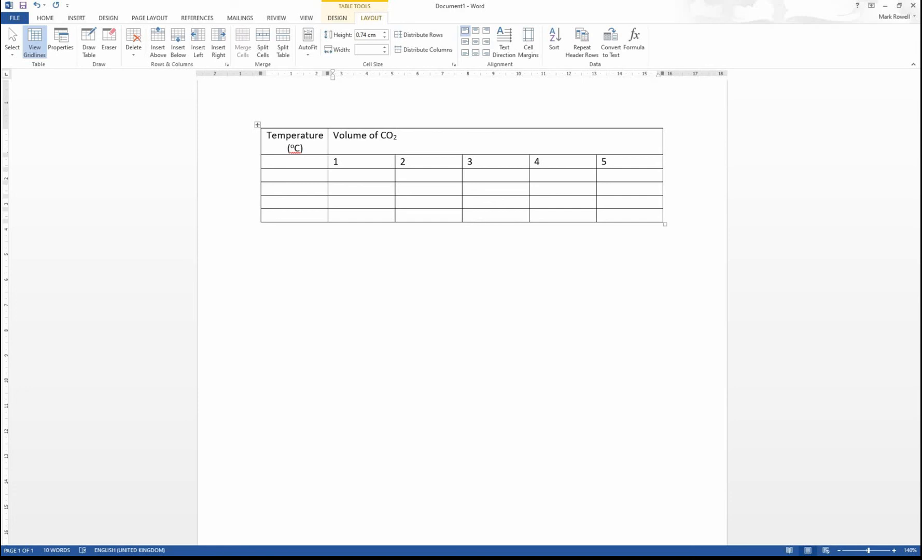
Extend the CO2 volume heading with "in 3 minutes (cm3)", its last 3 as superscript, and centre the heading in its cell
text(in 3 minutes)
click(456, 139)
text((c)
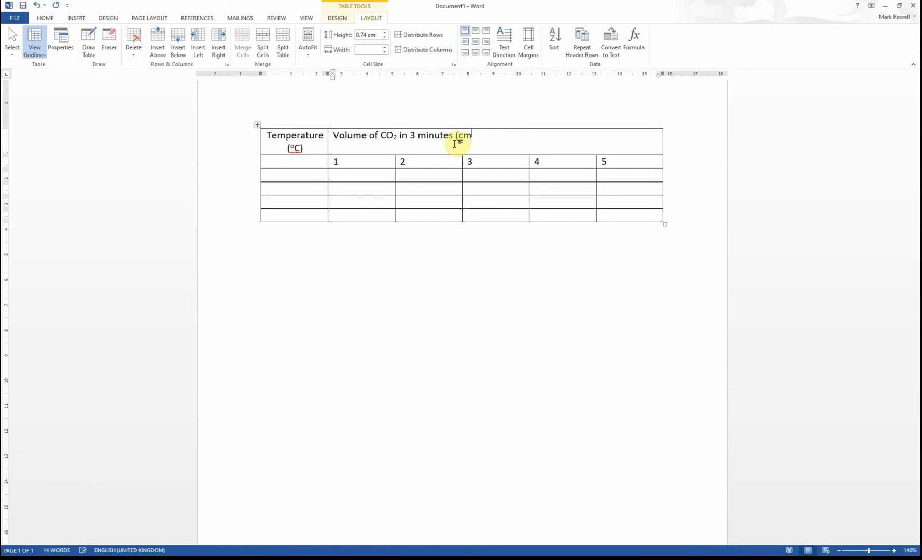
text(m)
key(ctrl+shift+plus)
text(3)
key(ctrl+shift+plus)
text())
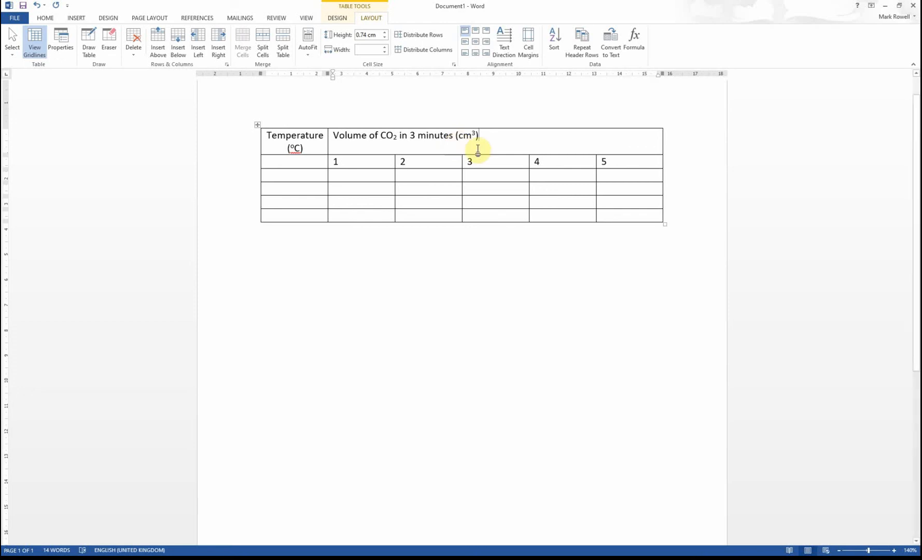
click(475, 42)
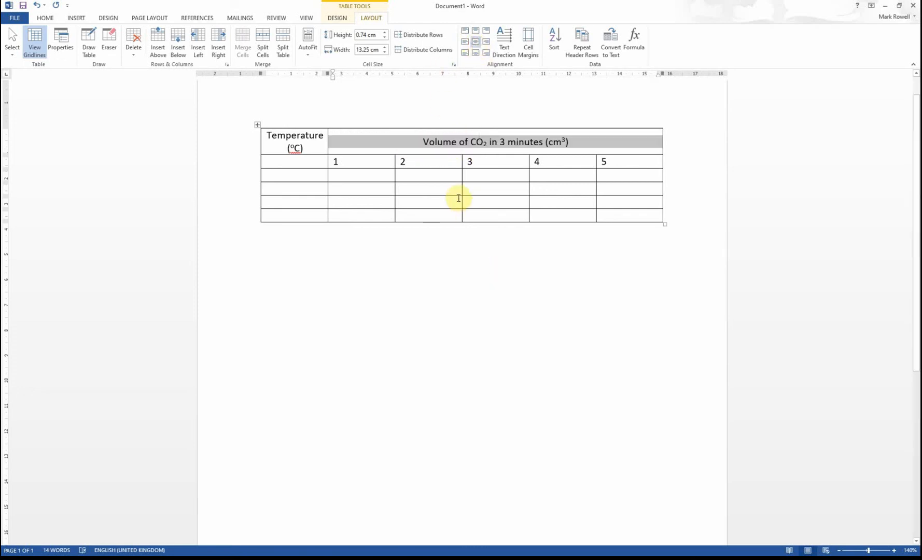
Merge the Temperature heading cell with the empty cell directly below it
drag(318, 166, 313, 152)
right_click(314, 161)
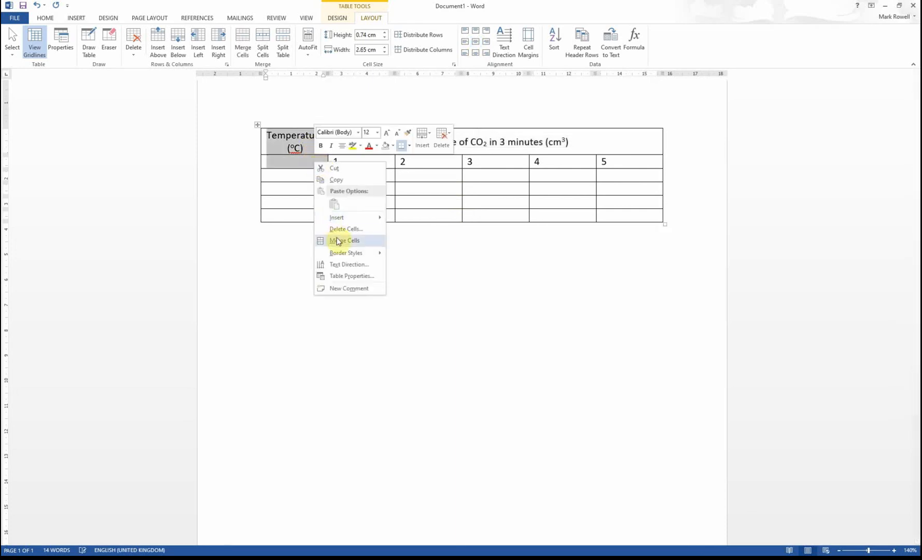
click(339, 241)
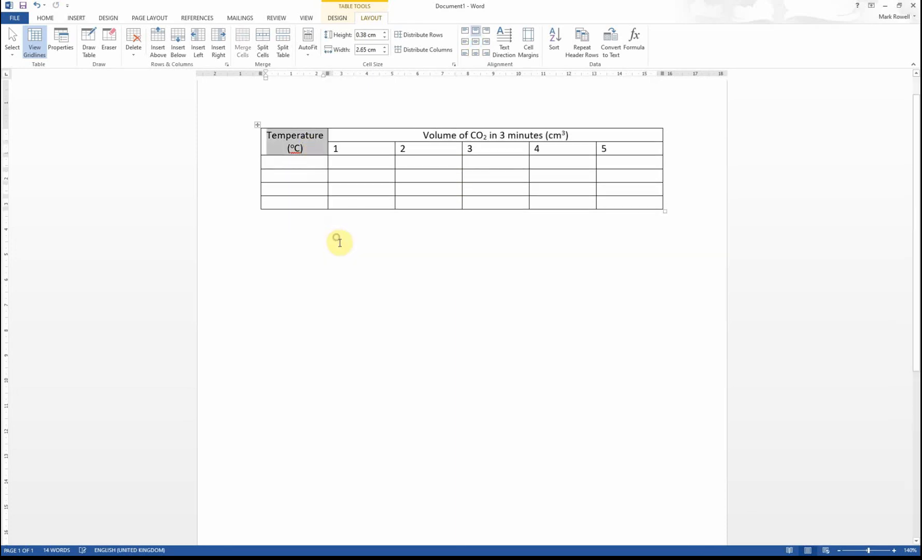
Enter the values 10, 20, 30 and 40 down the four empty cells of the temperature column
click(294, 164)
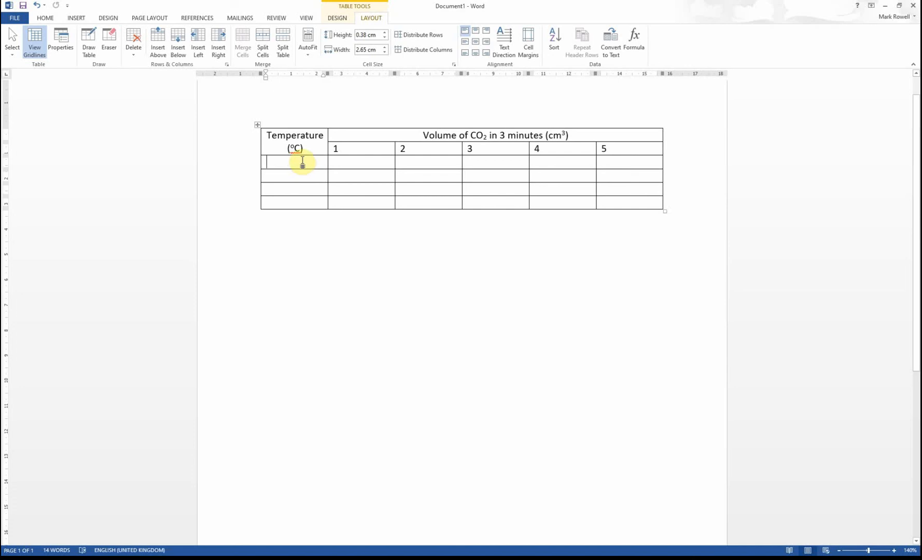
text(10)
key(Down)
text(20)
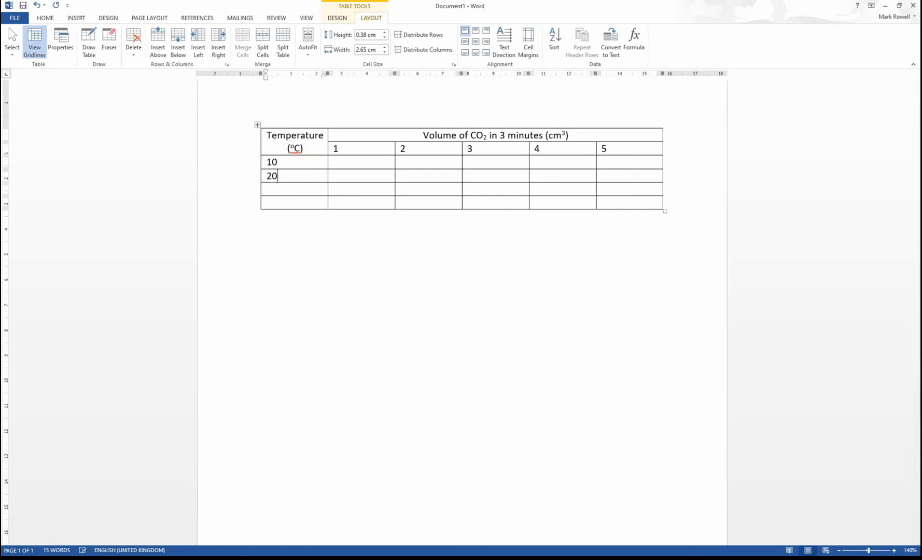
key(Down)
text(30)
key(Down)
text(40)
Centre the four temperature values horizontally and vertically in their cells
drag(317, 161, 316, 205)
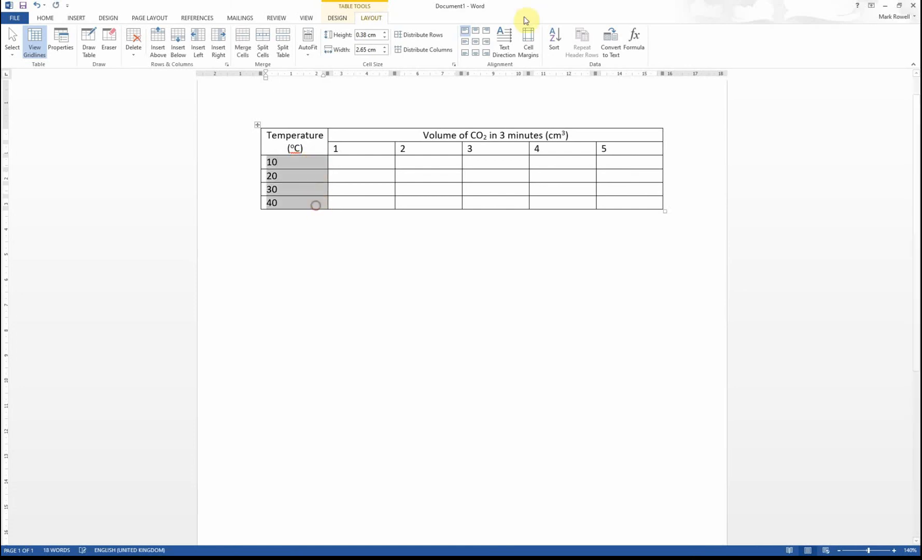
click(476, 42)
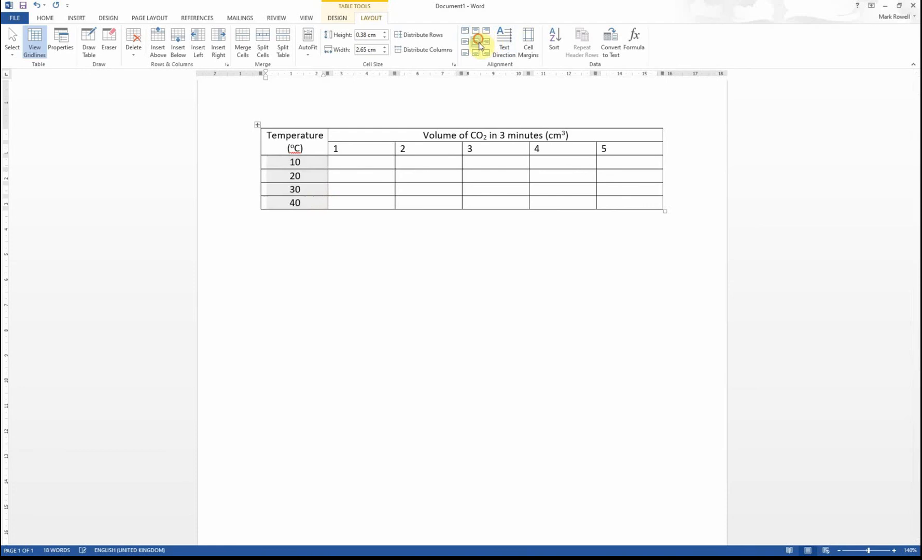
click(353, 189)
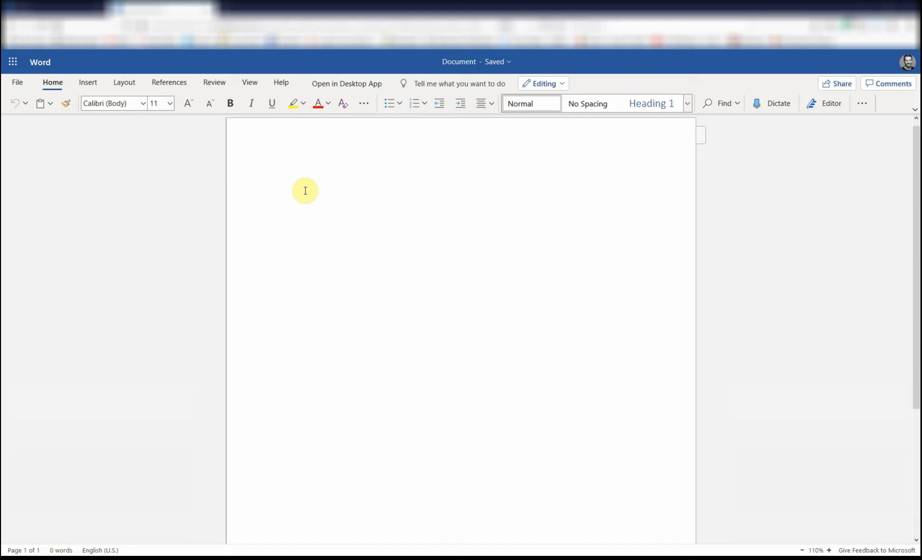
Enter "CO2" in the blank Word Online document and format the 2 as subscript
click(304, 190)
text(Con)
key(BackSpace)
key(BackSpace)
text(O)
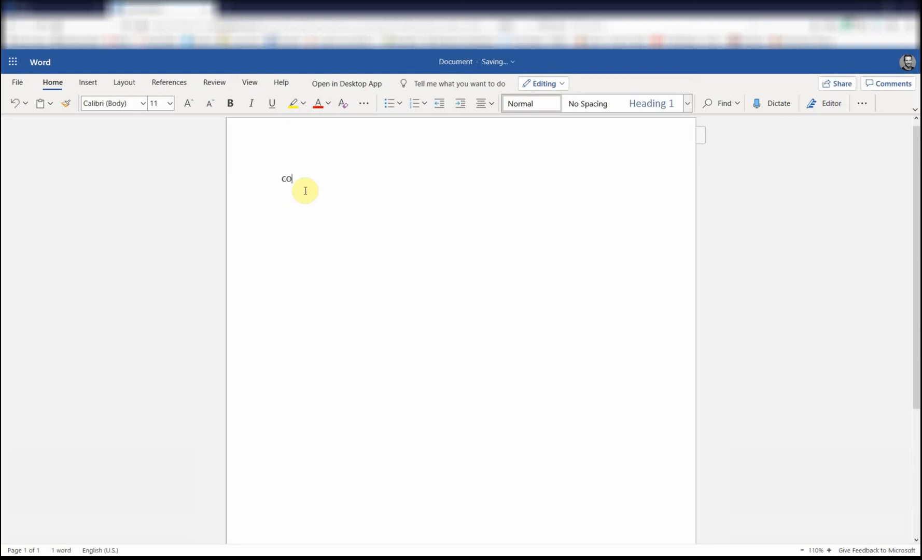
text(2)
drag(296, 180, 292, 179)
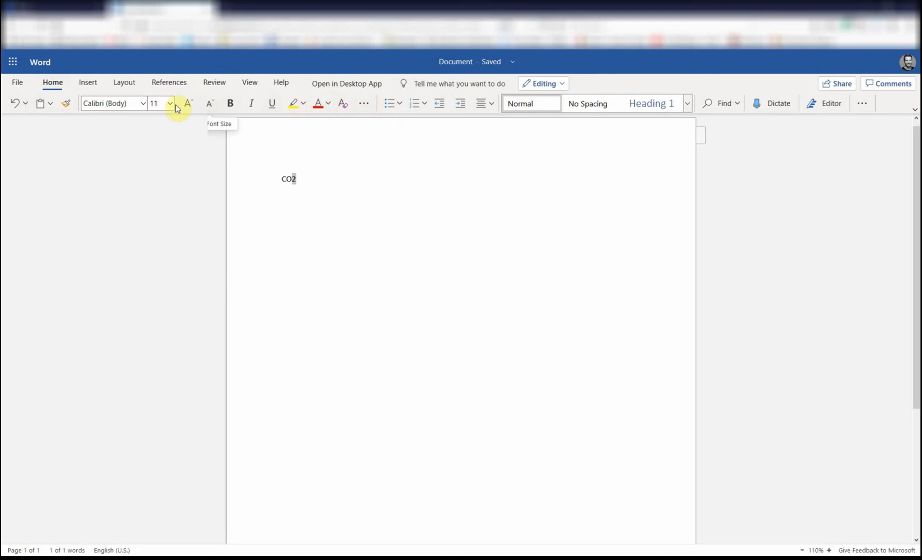
click(365, 104)
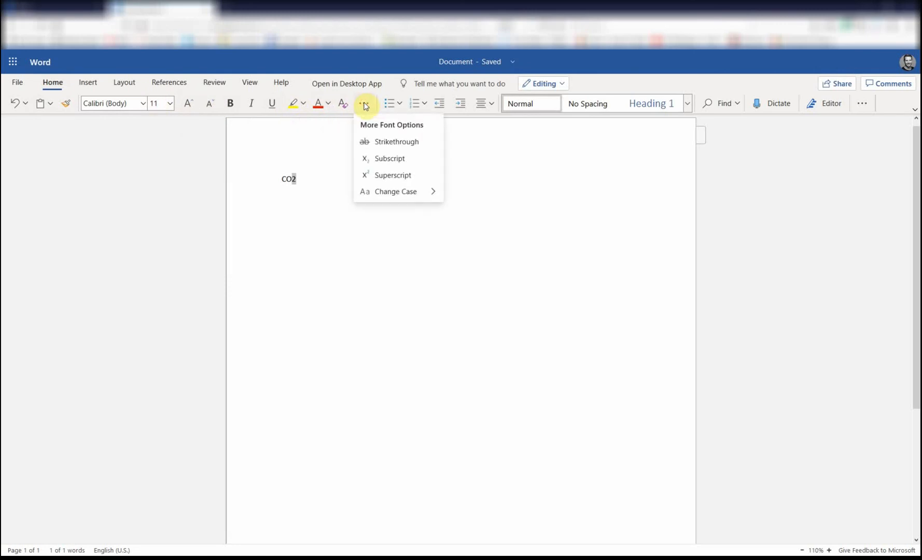
click(384, 161)
click(324, 177)
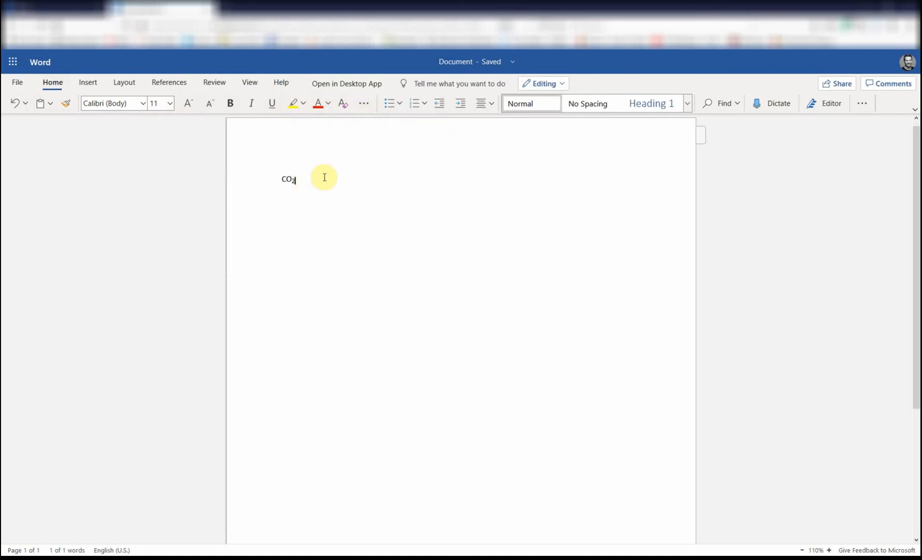
Add the unit "Cm3 min-1" as plain text on a new line below CO2
key(Return)
text(cM)
key(BackSpace)
key(BackSpace)
text(o)
key(BackSpace)
key(BackSpace)
text(cm3 mi)
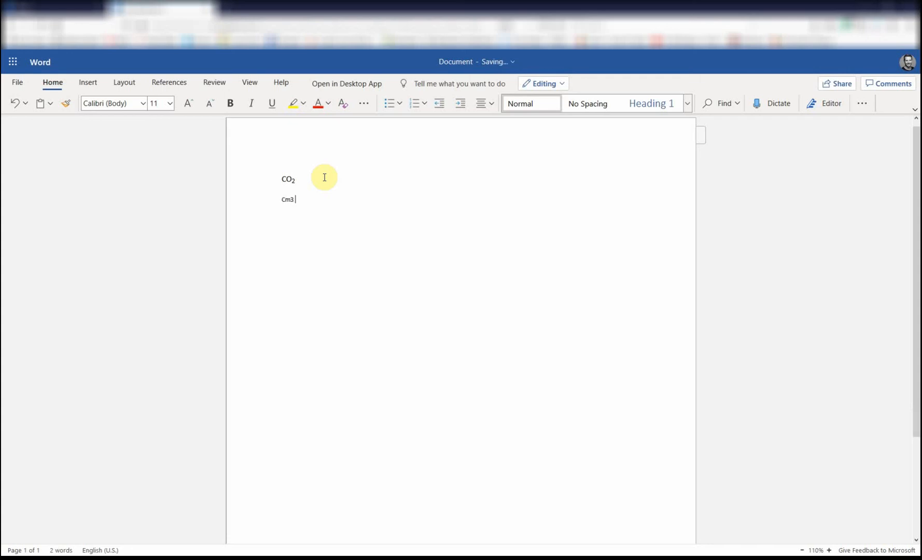
text(n-1)
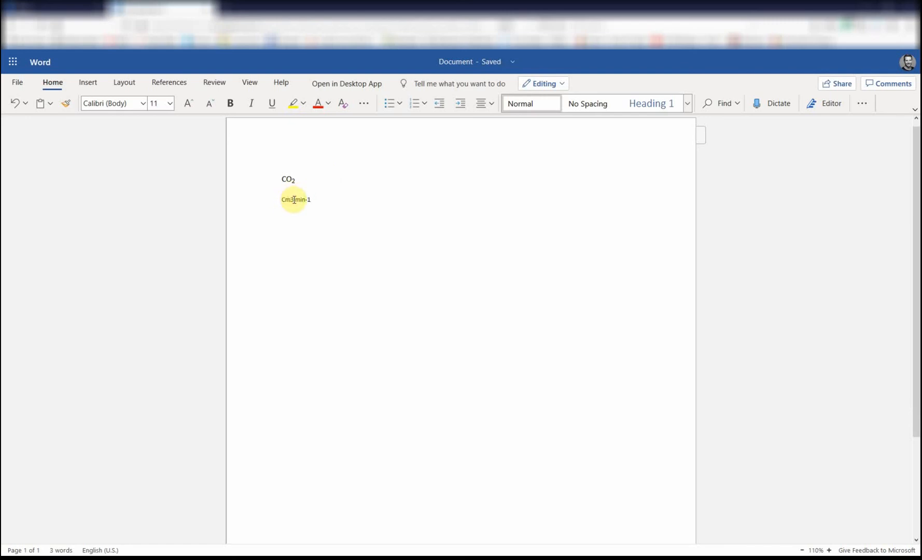
Format the 3 and the -1 in the unit line as superscript and remove the space before "min"
drag(290, 200, 294, 202)
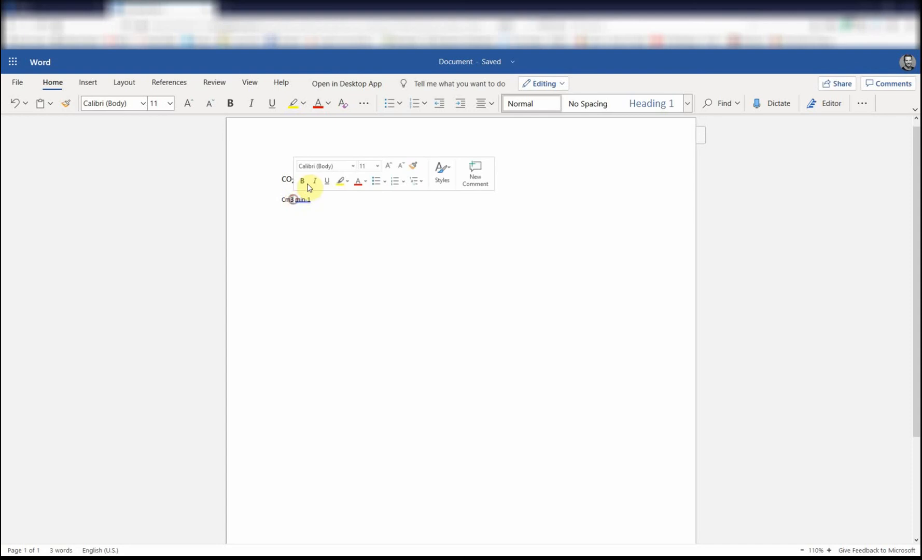
click(364, 103)
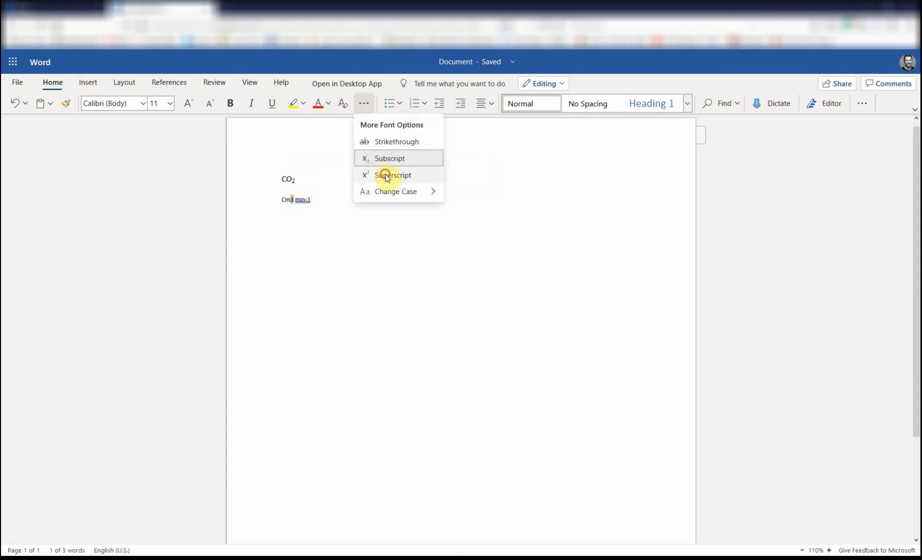
click(390, 175)
click(311, 202)
drag(312, 202, 305, 201)
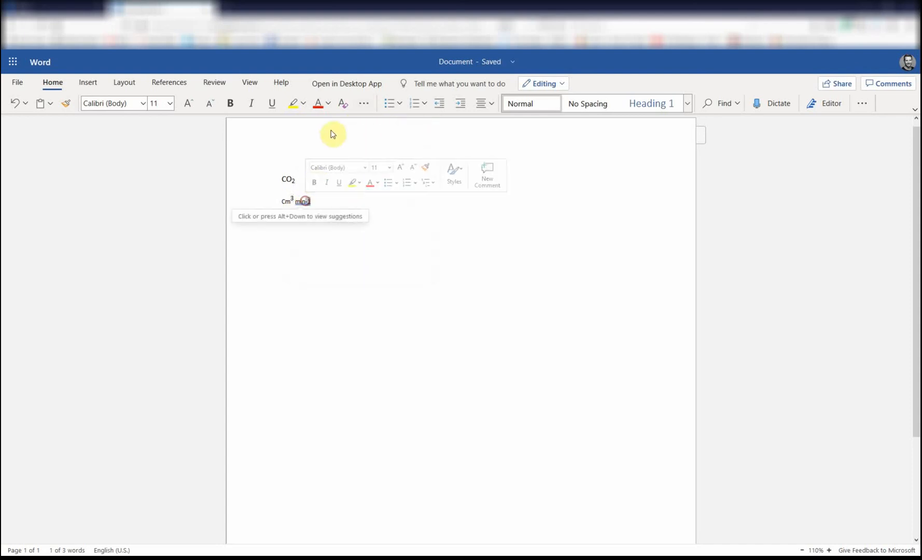
click(364, 103)
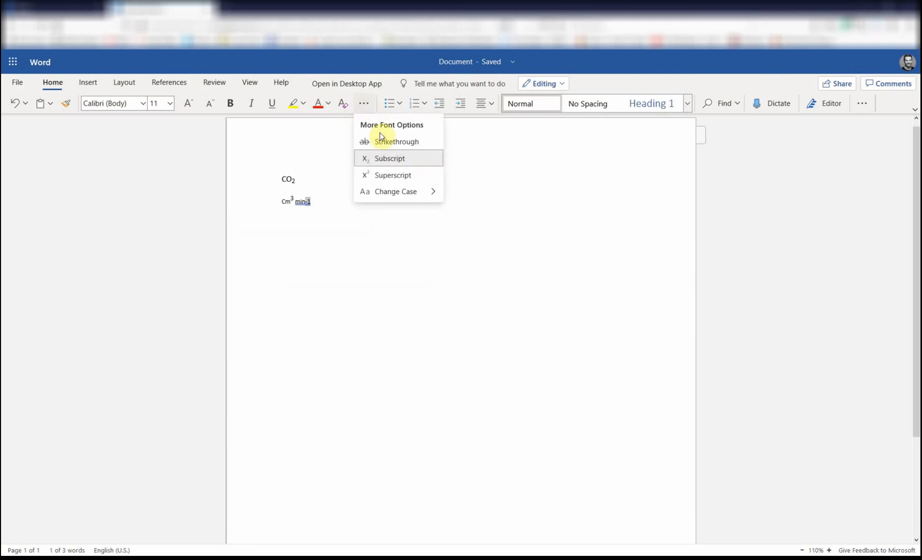
click(384, 178)
click(296, 201)
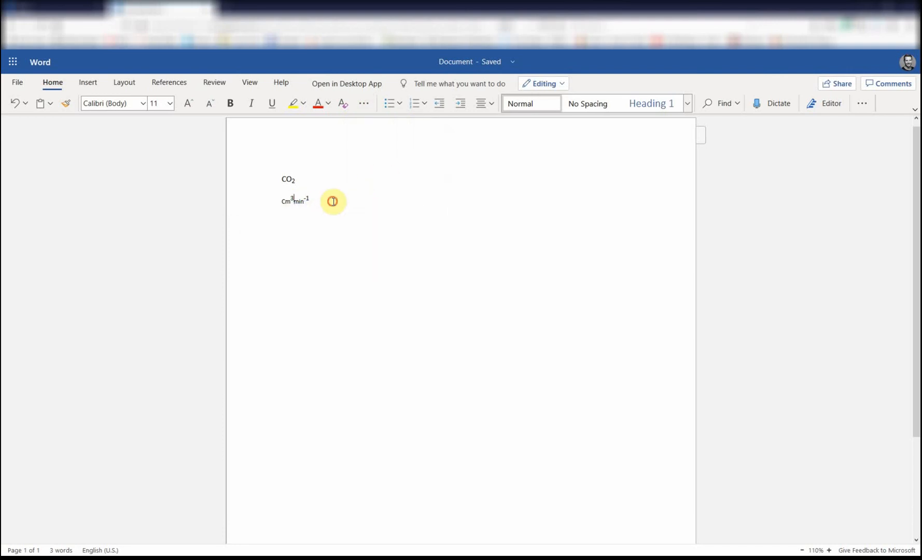
Increase the font size of the whole unit line to 22
drag(333, 201, 282, 201)
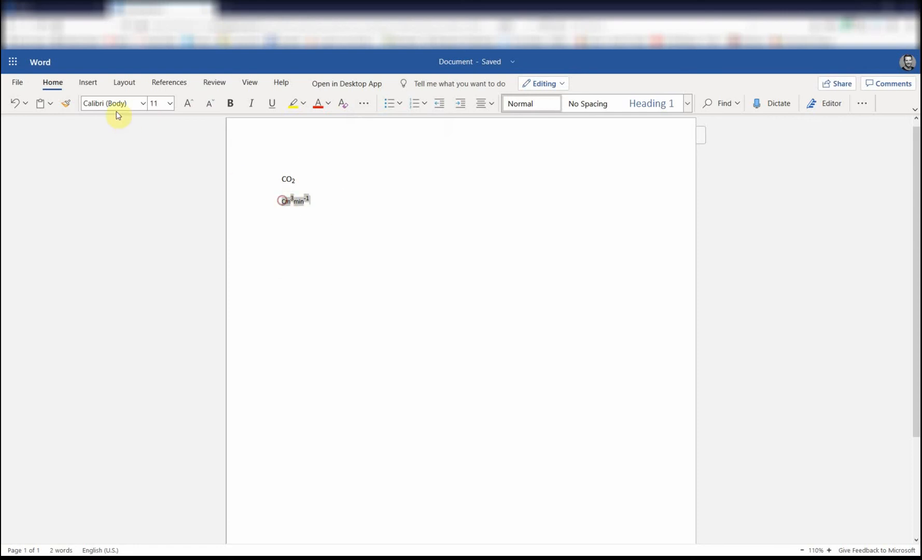
click(189, 103)
click(189, 103)
click(188, 103)
click(189, 102)
click(189, 102)
click(188, 103)
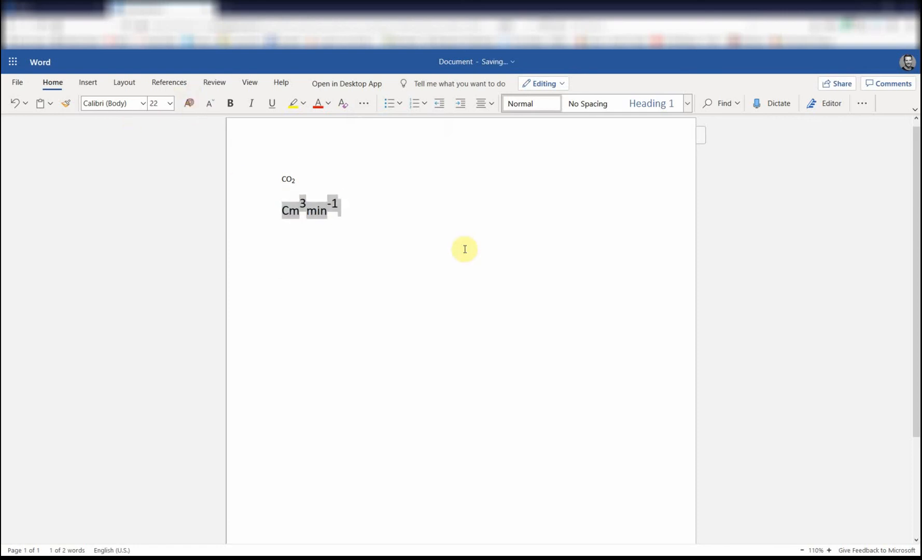
Place the cursor after the superscript -1 and open the additional font formatting options
click(340, 213)
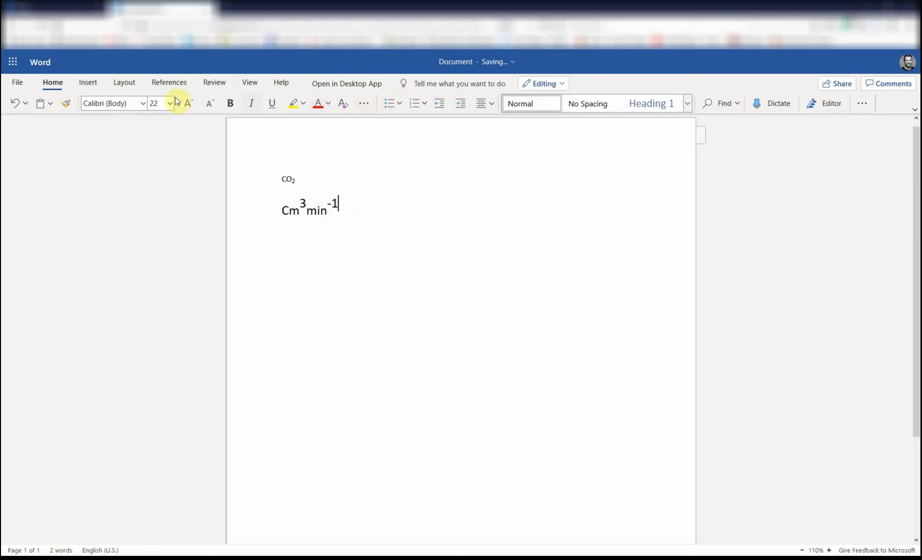
click(365, 104)
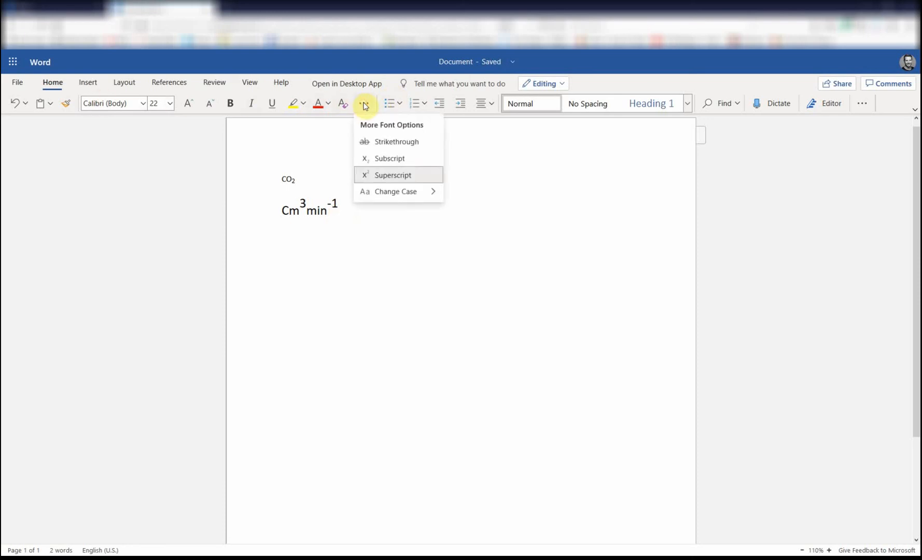